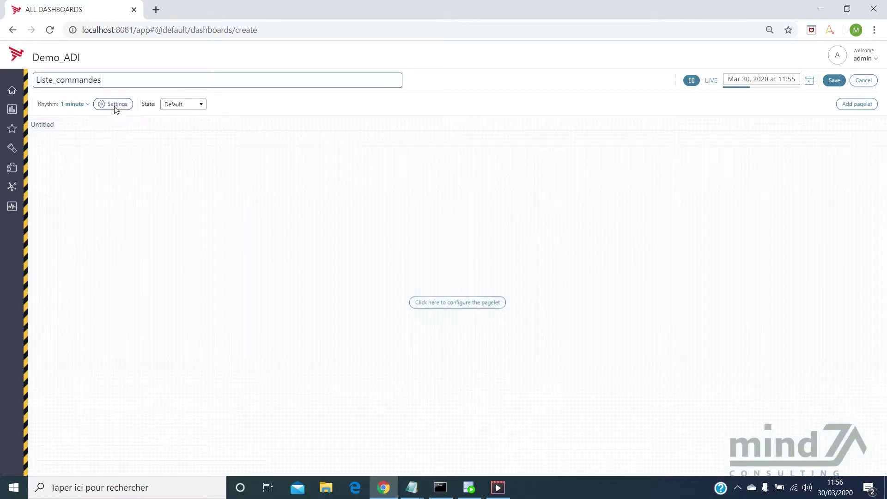
Step: Add an optional dashboard parameter named ID, of type Attribute with Integer attribute type and its default value enabled
click(116, 105)
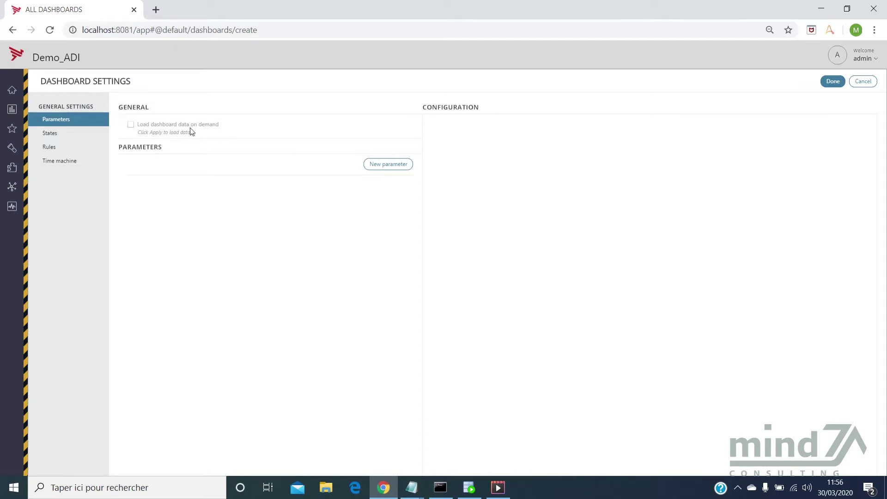
click(386, 165)
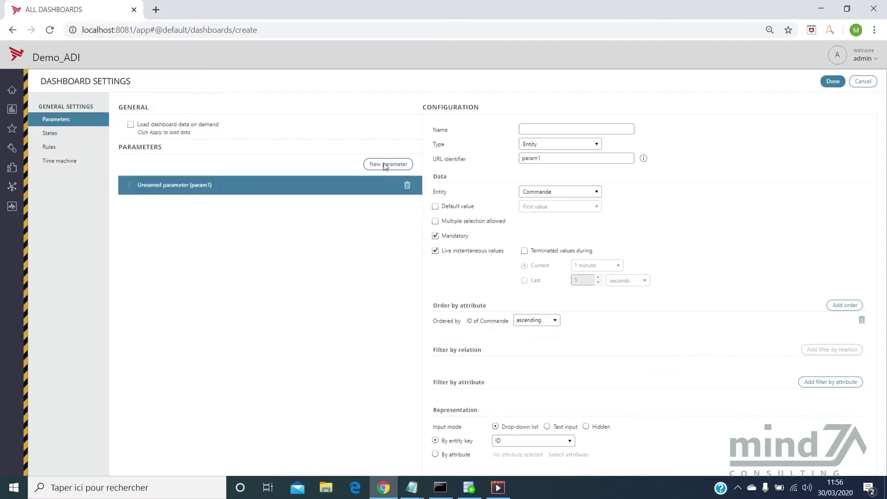
click(539, 132)
text(ID)
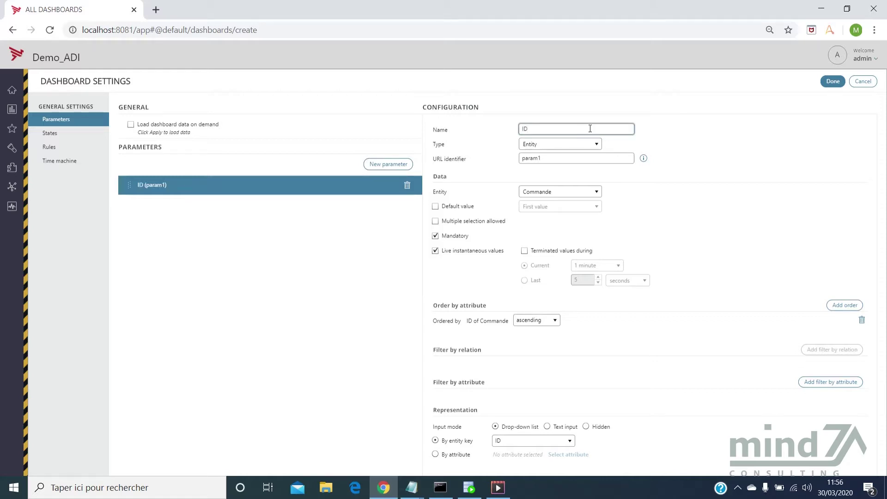
click(567, 142)
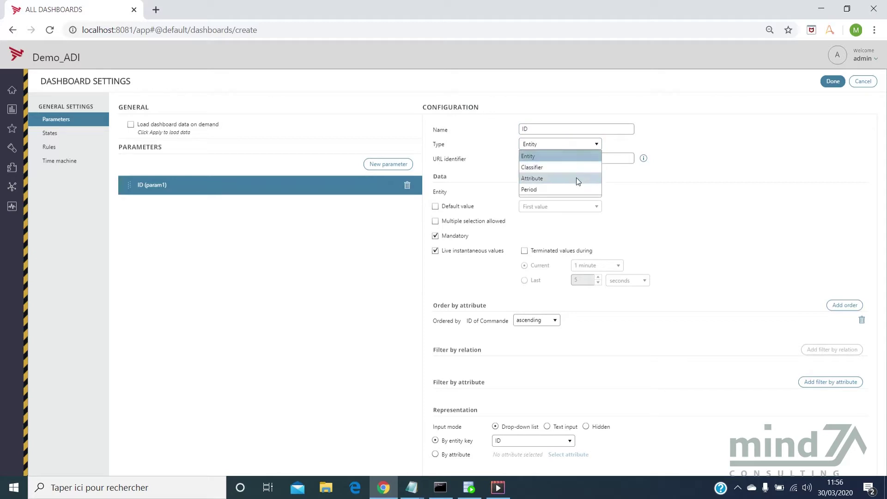
click(576, 178)
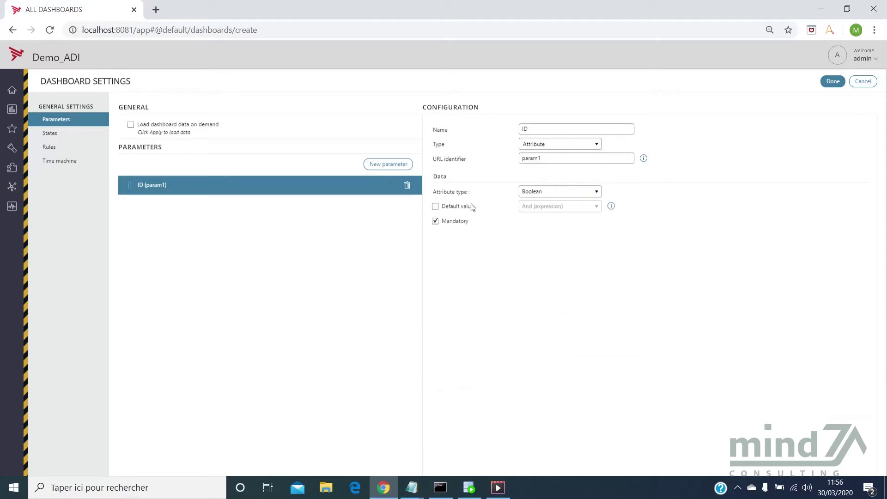
click(455, 208)
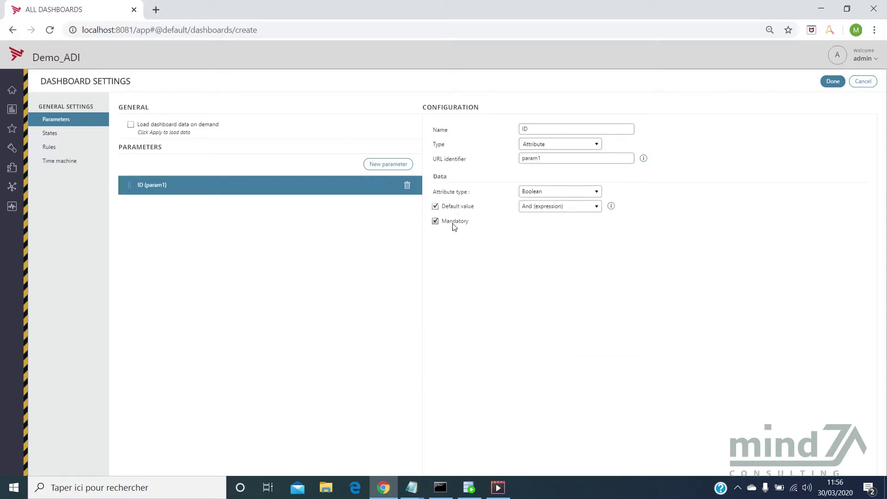
click(454, 227)
click(554, 193)
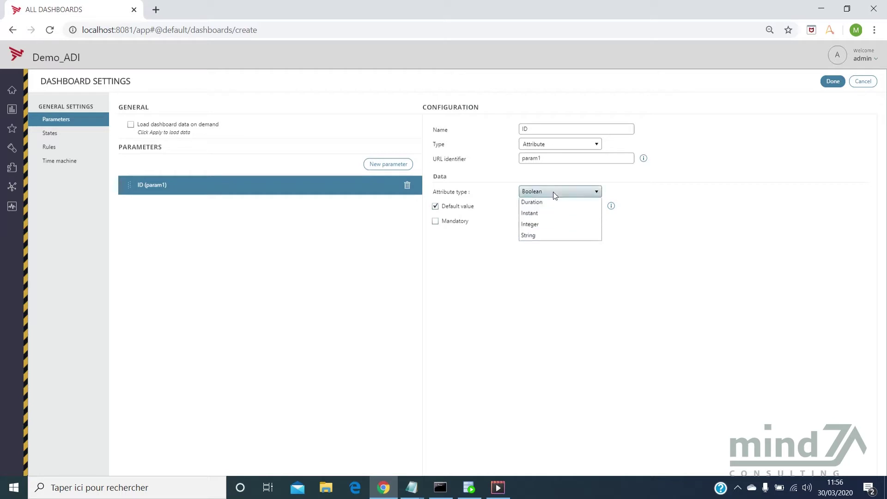
click(547, 258)
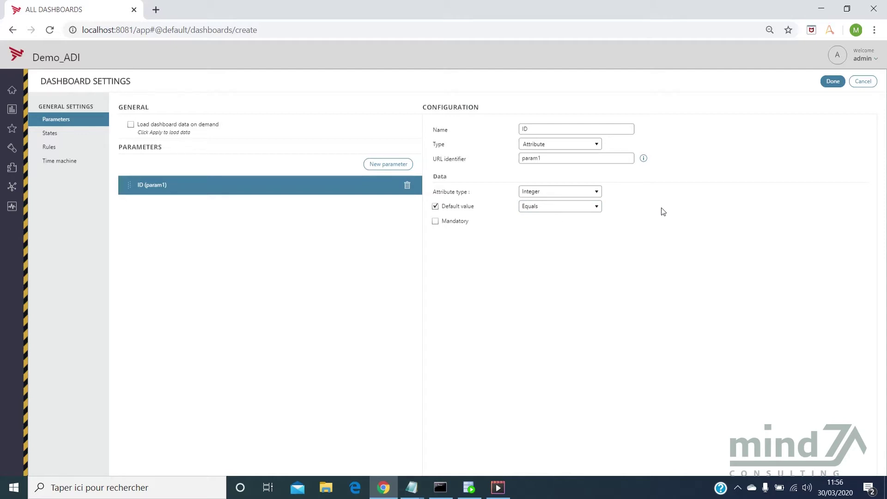
Step: Add a second optional parameter named Nom, of type Attribute with String attribute type and its default value enabled
click(384, 167)
click(557, 129)
text(N)
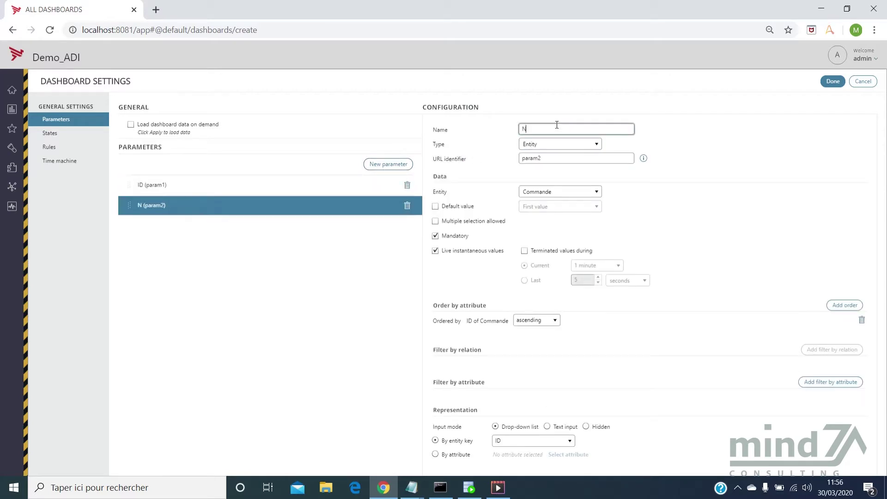
text(om)
click(554, 145)
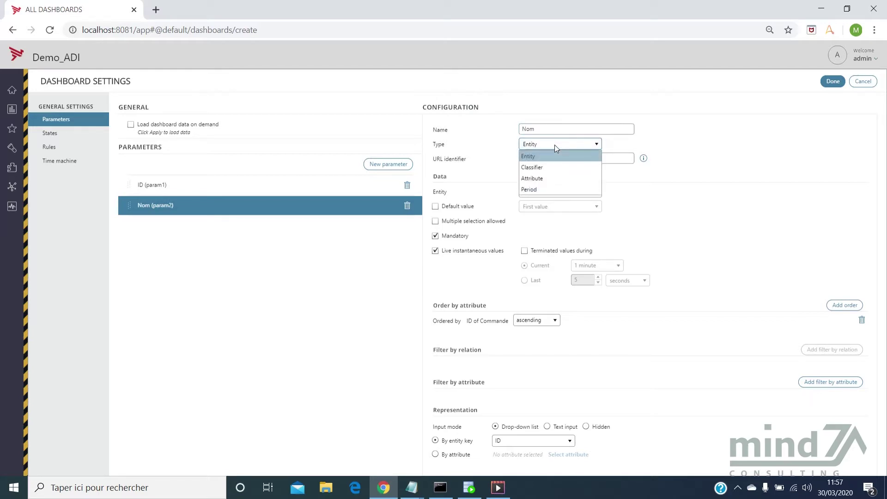
click(547, 182)
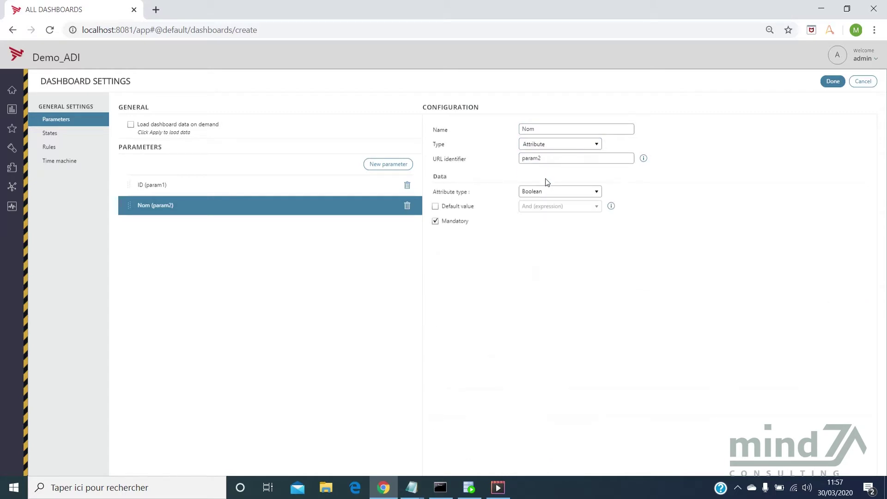
click(451, 207)
click(451, 221)
click(527, 193)
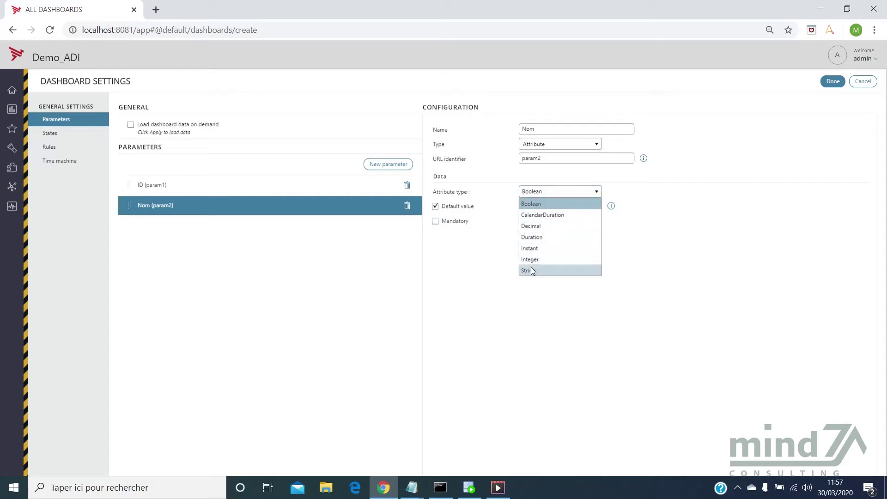
click(530, 270)
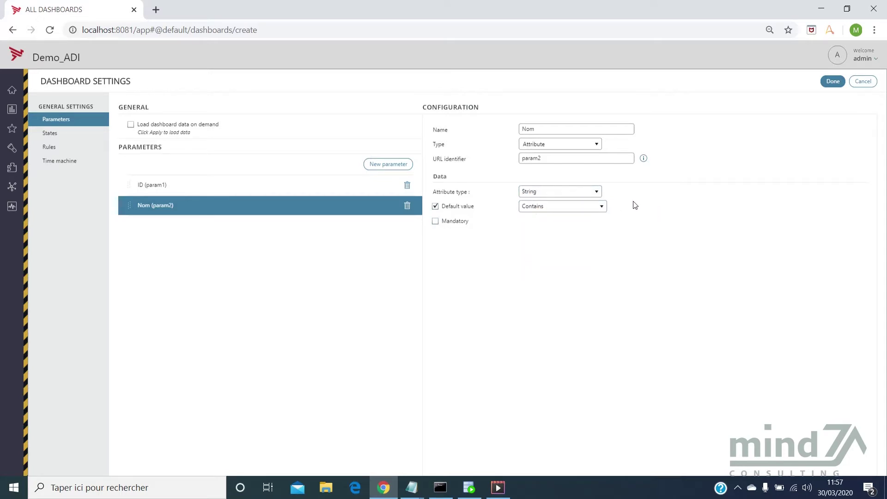
Step: Add a third optional parameter named Canal, of type Attribute with String attribute type and its default value enabled
click(384, 163)
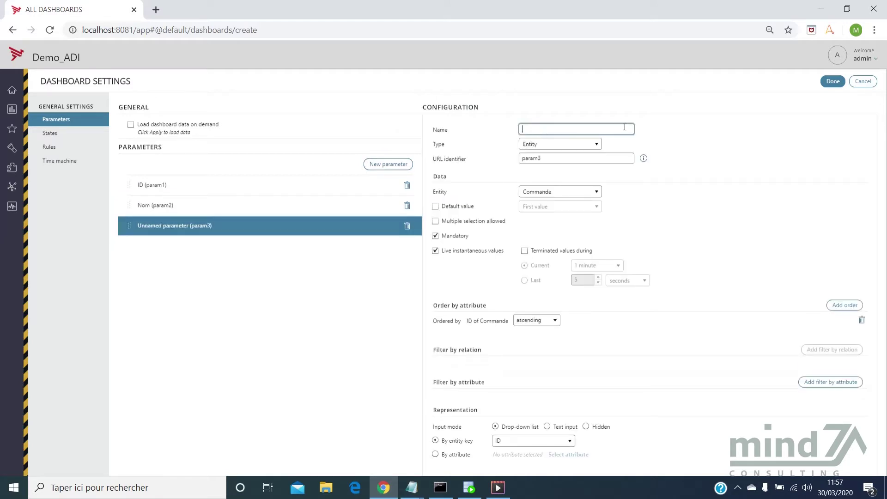
text(Canal)
click(575, 146)
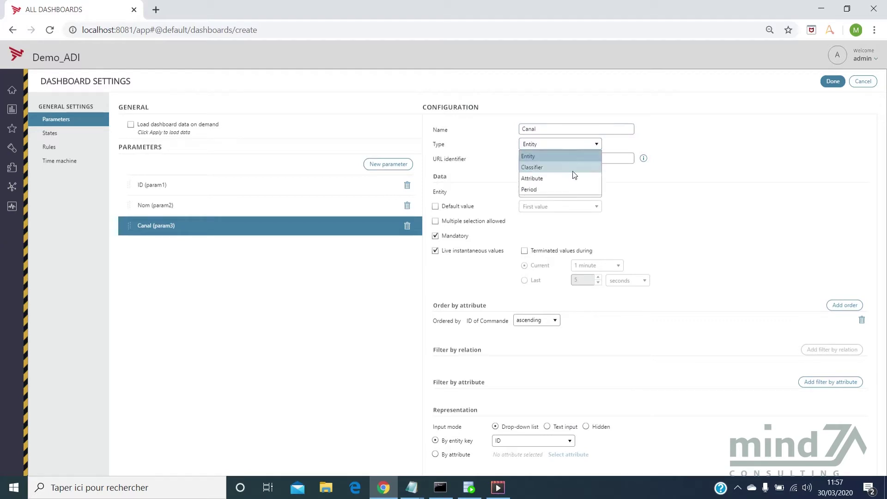
click(567, 176)
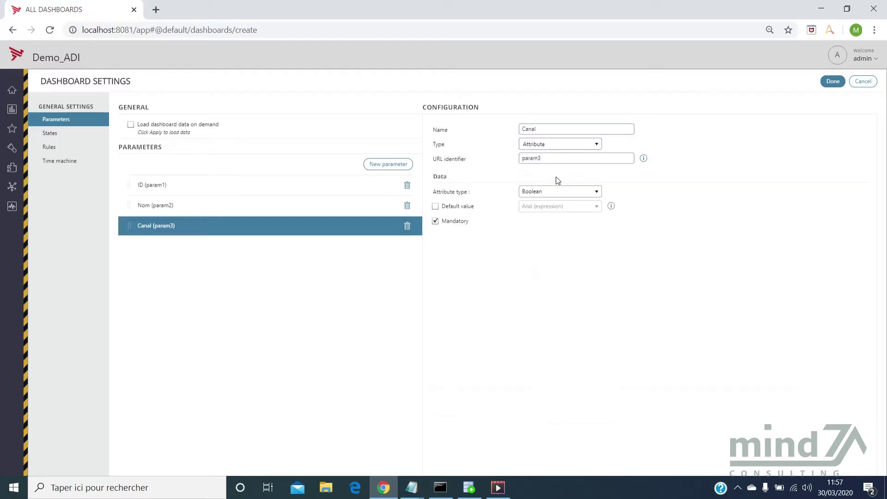
click(456, 209)
click(457, 222)
click(540, 193)
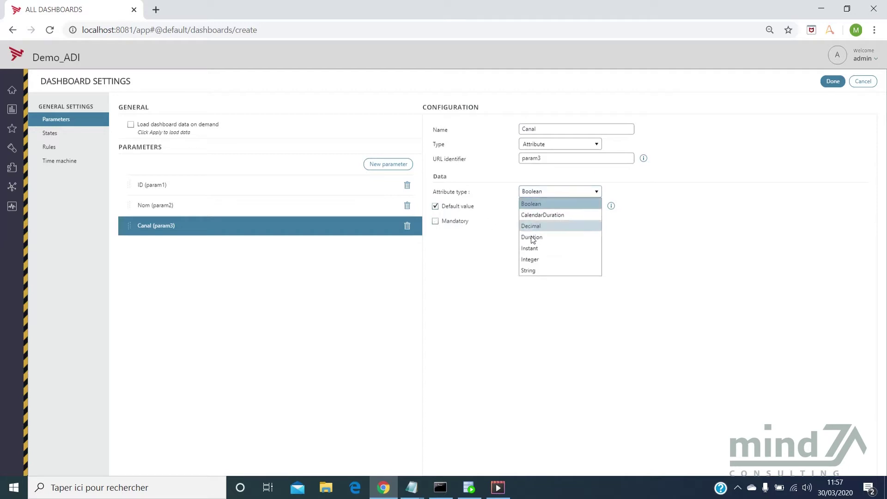
click(533, 271)
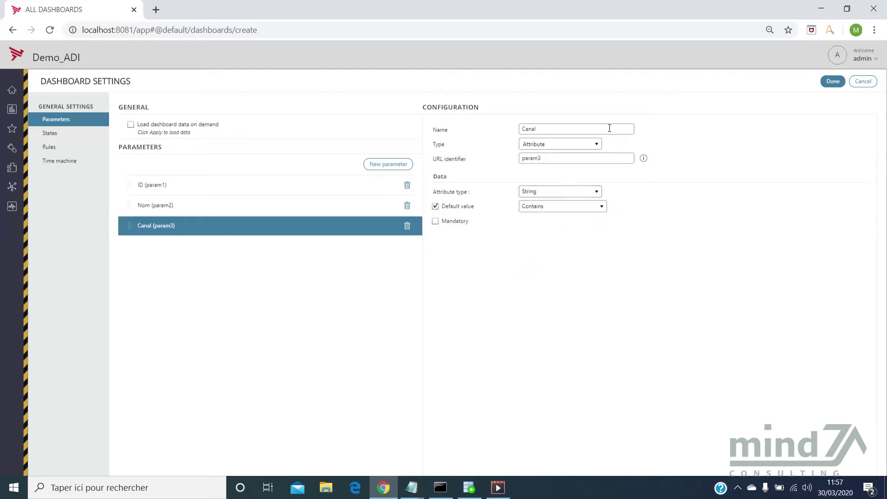
Step: Check the COMMANDE1 table's data in Oracle SQL Developer, and confirm the dashboard settings back in Chrome
mouse_move(647, 161)
click(469, 488)
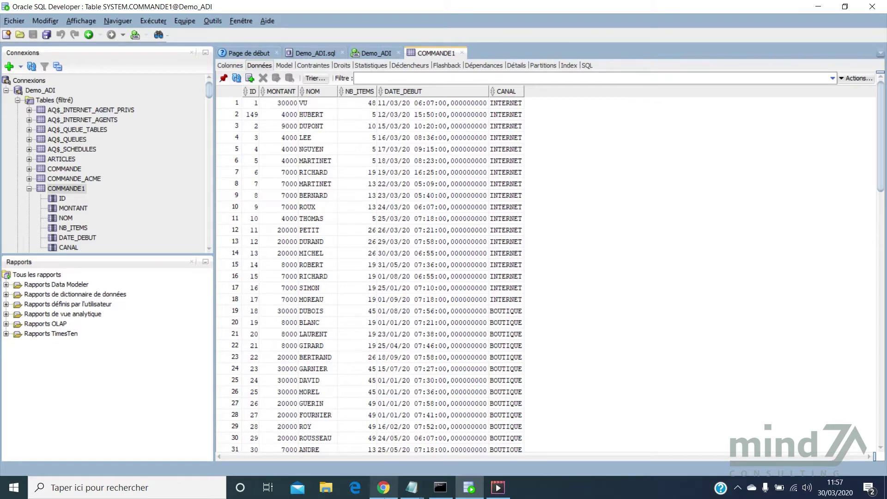
click(383, 487)
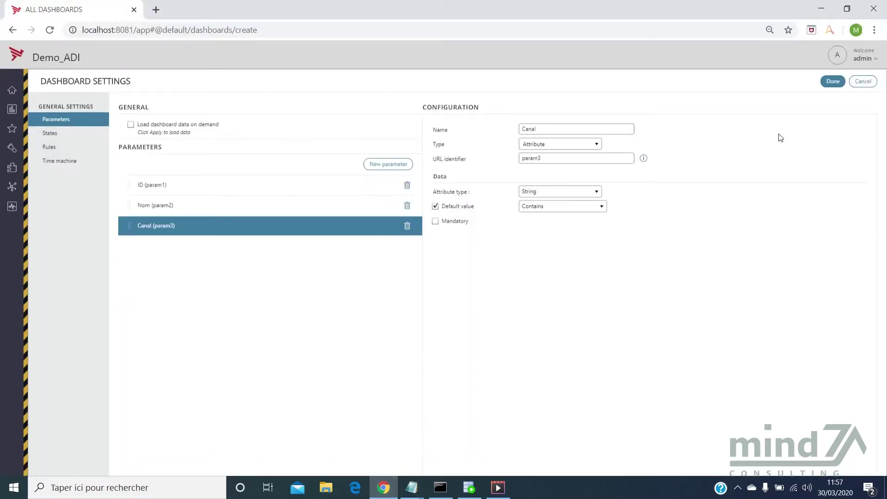
click(832, 81)
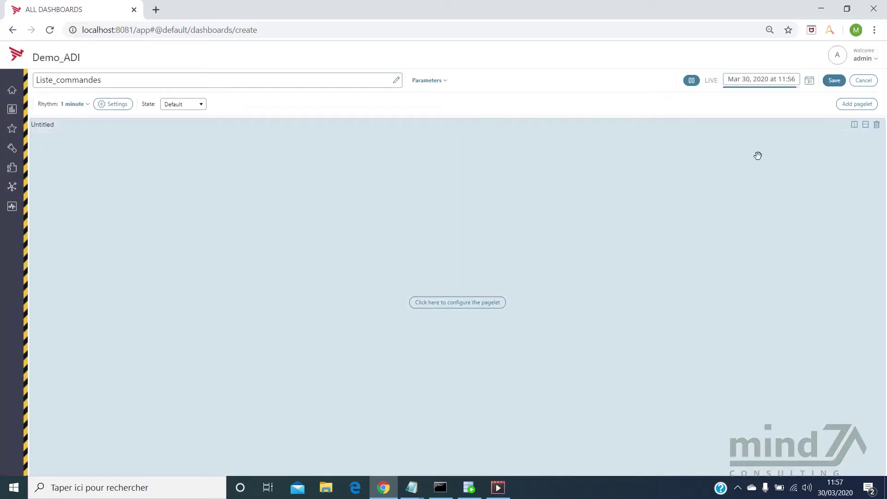
Step: Configure the empty pagelet as a Search by criteria component displaying the ID, Nom and Canal parameters in that order
click(493, 303)
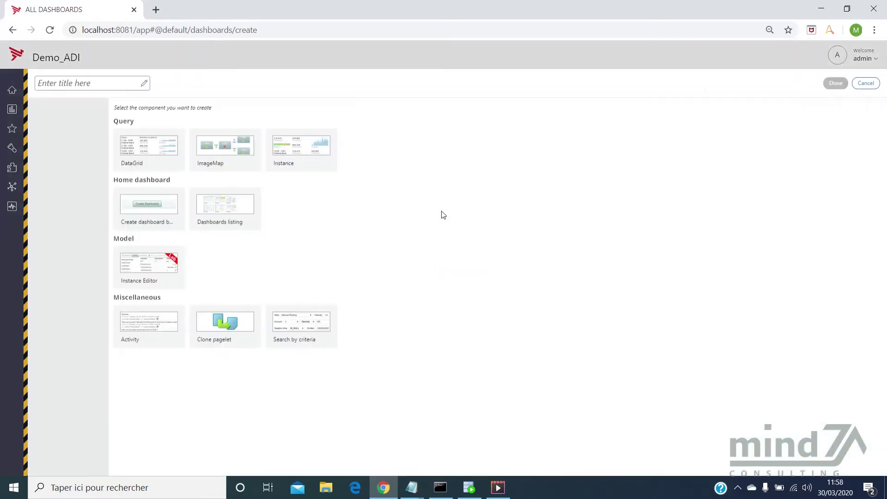
click(328, 318)
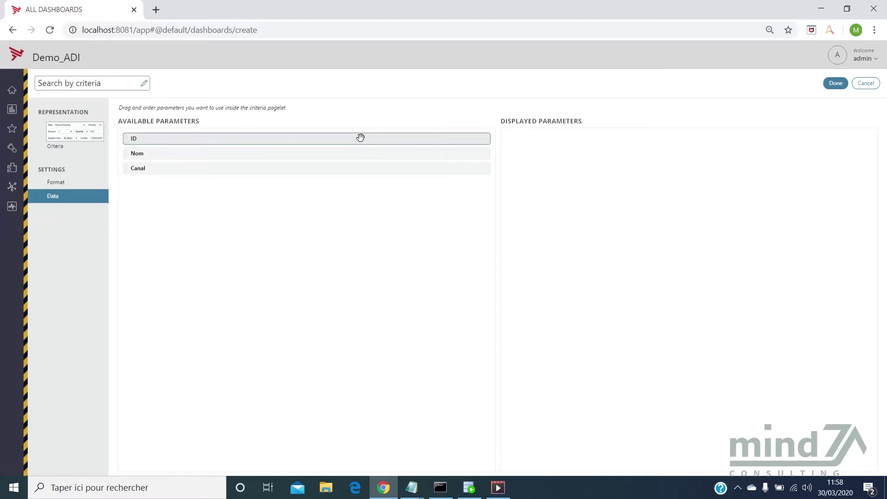
drag(360, 137, 647, 139)
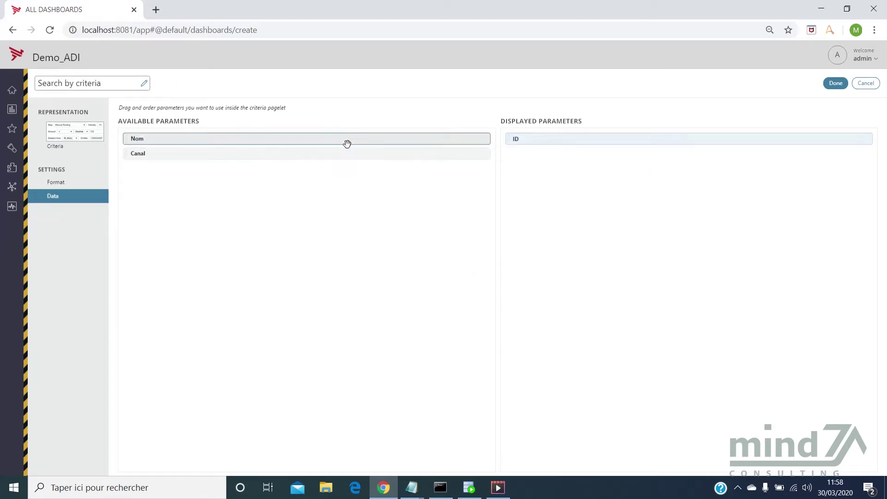
drag(347, 144, 707, 161)
drag(291, 142, 681, 189)
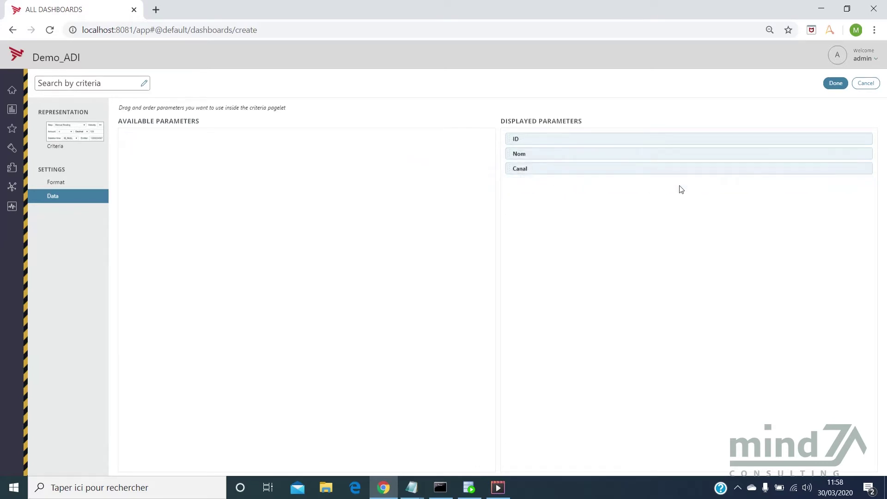
click(837, 82)
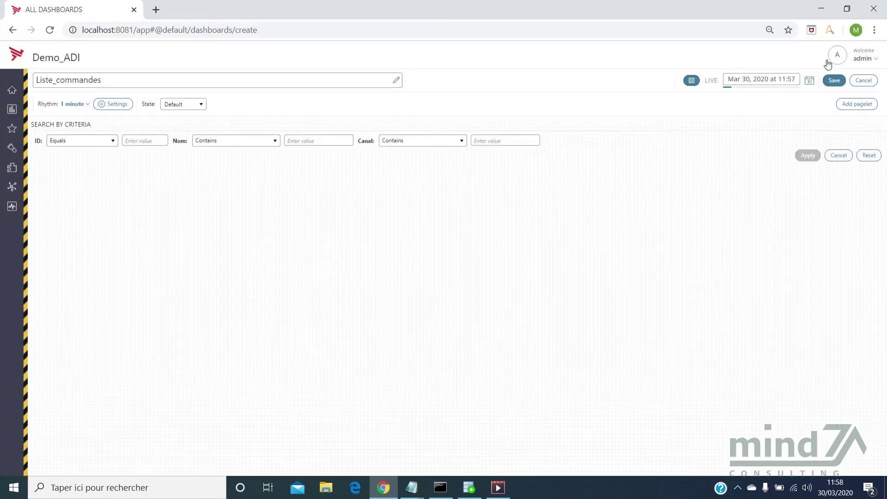
Step: Split the search criteria pagelet vertically and set the new empty pagelet up as a DataGrid
mouse_move(855, 126)
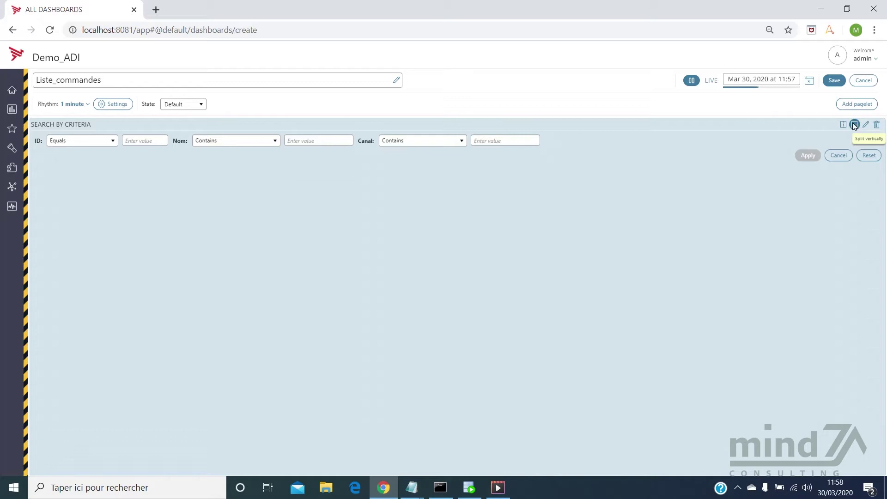
click(854, 124)
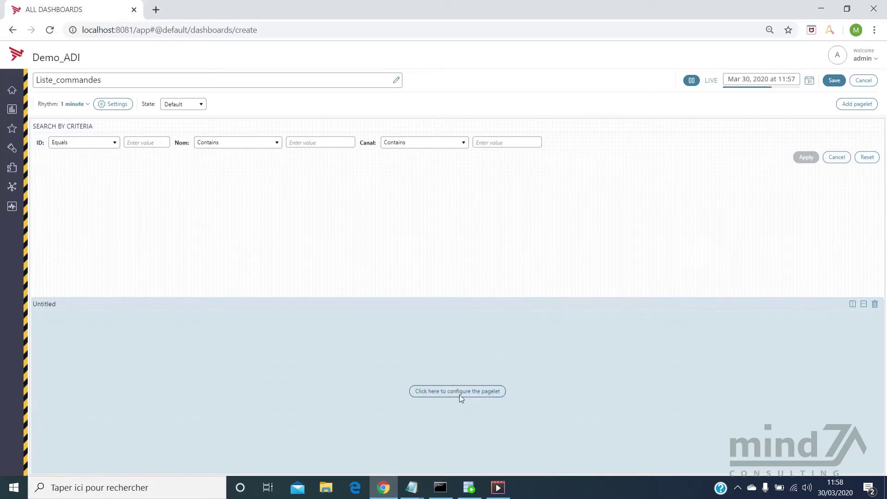
click(460, 391)
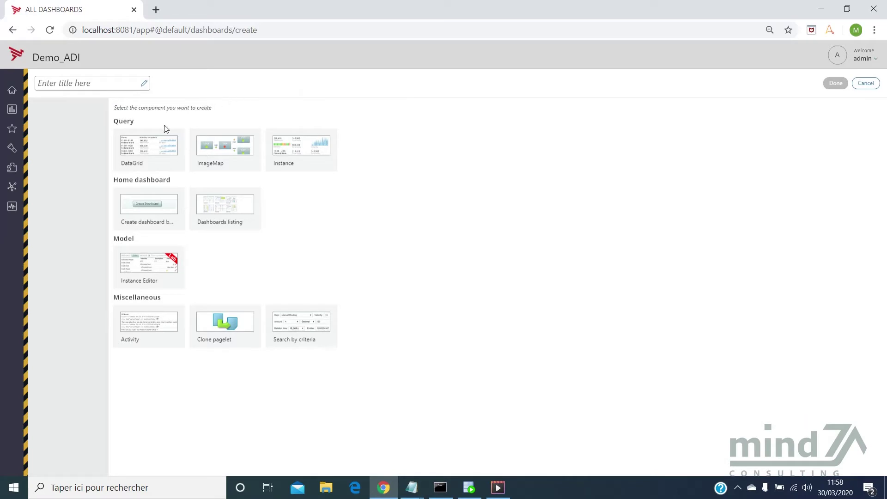
click(148, 157)
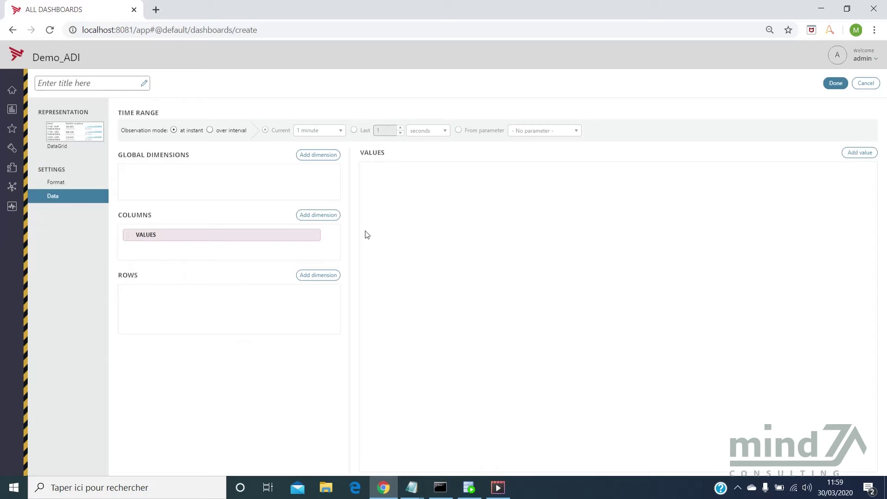
Step: Add Commande as the data grid's row dimension and the Nom attribute as a value
click(328, 275)
click(197, 139)
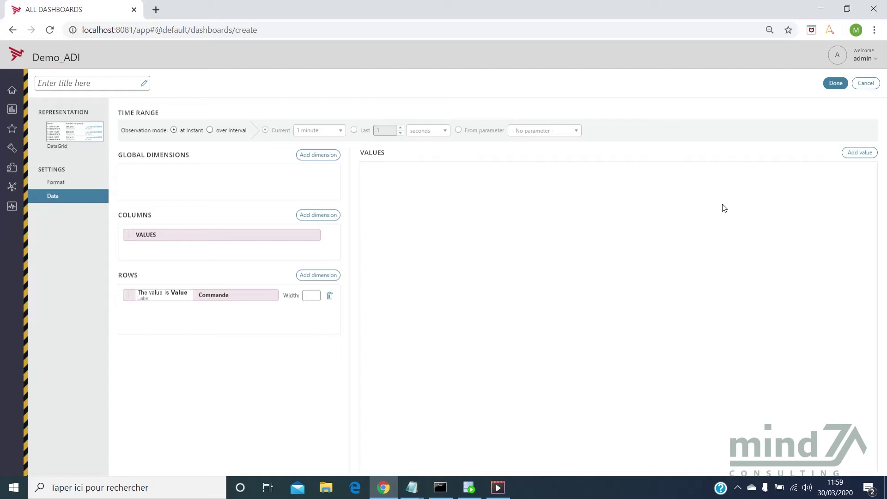
click(856, 152)
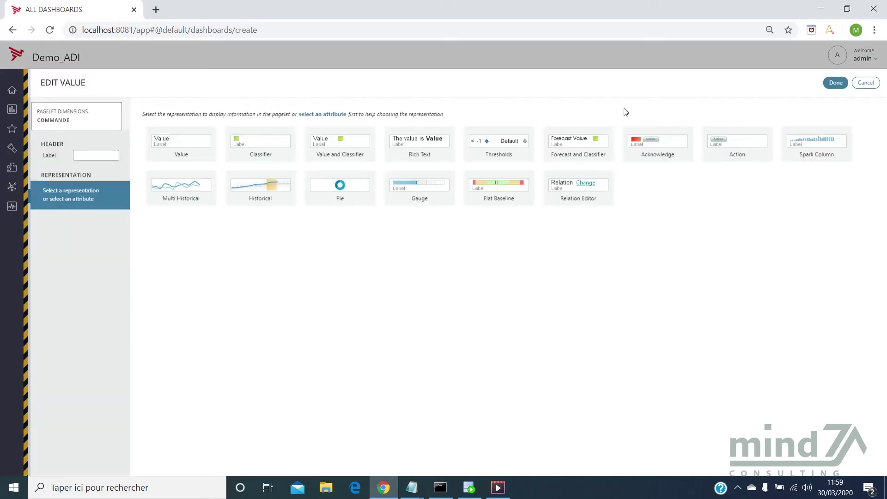
click(324, 114)
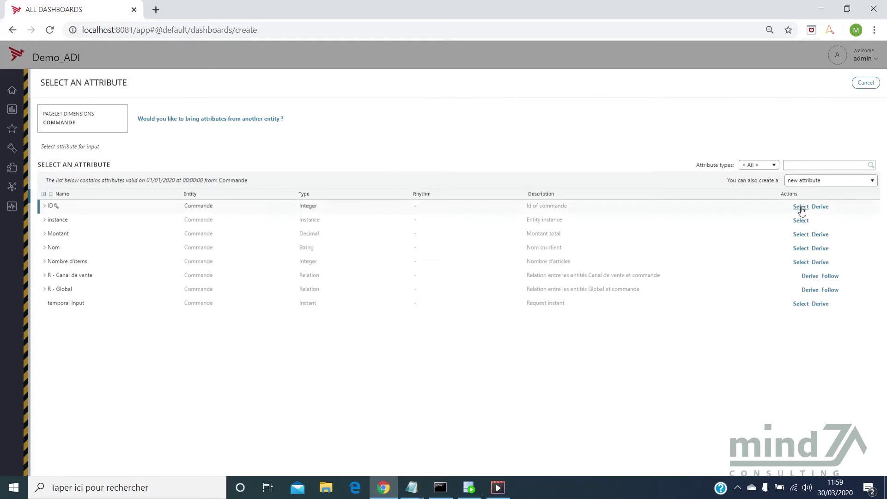
click(801, 249)
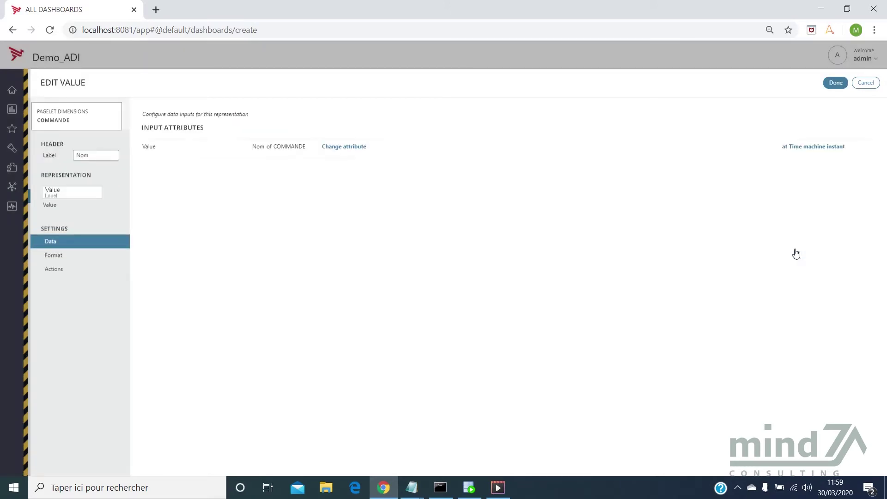
click(834, 85)
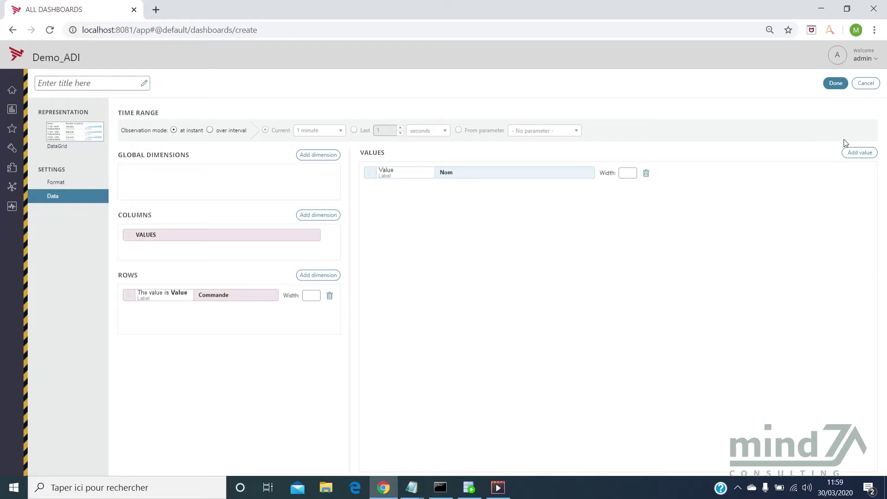
Step: Add the Montant attribute of Commande as a value in the data grid
click(856, 157)
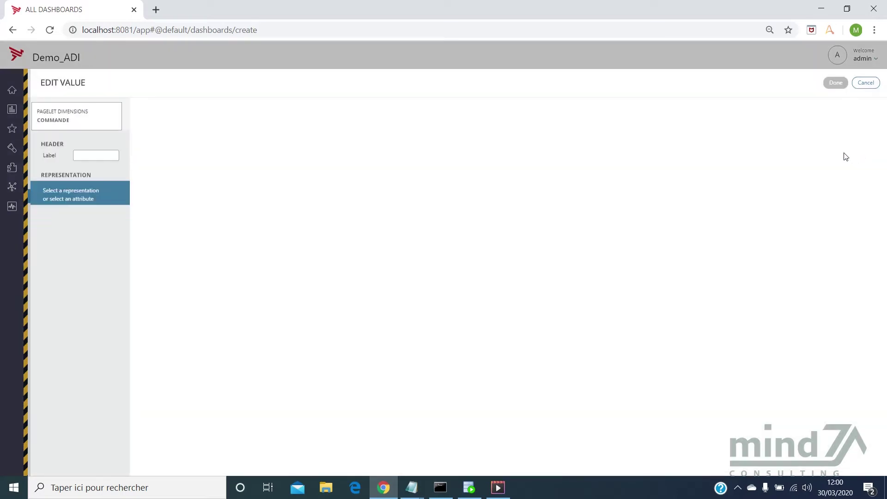
click(335, 115)
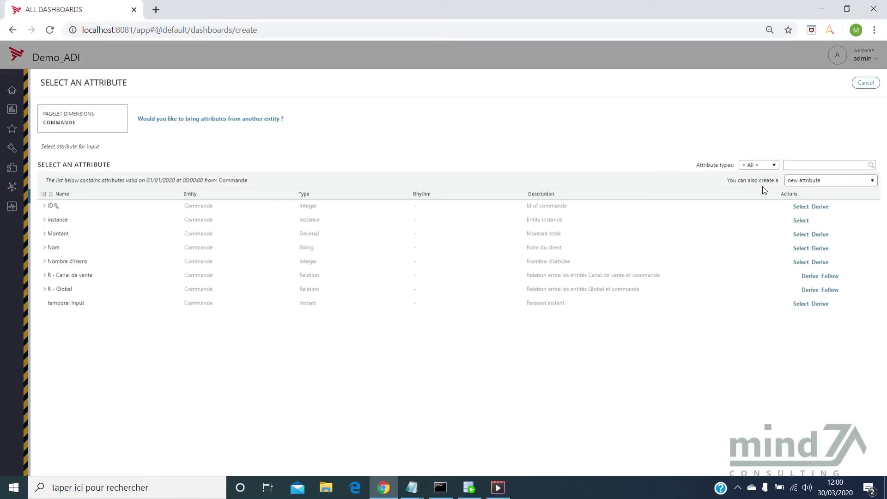
click(800, 235)
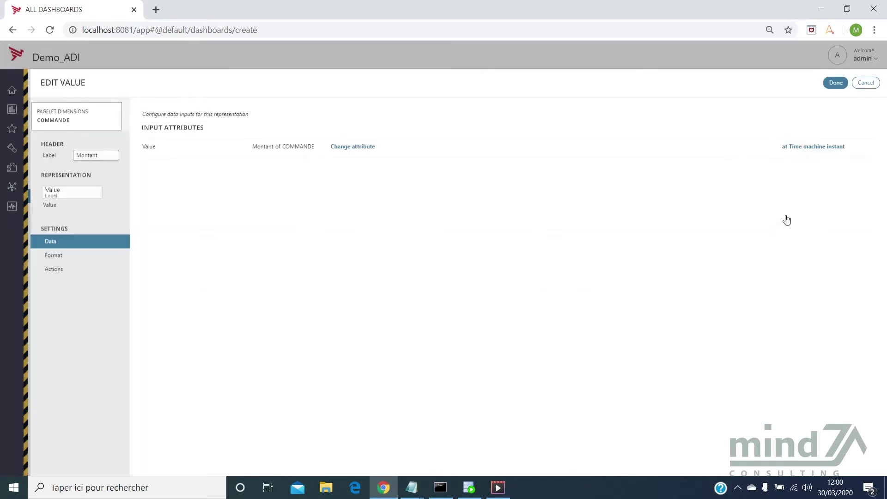
click(834, 83)
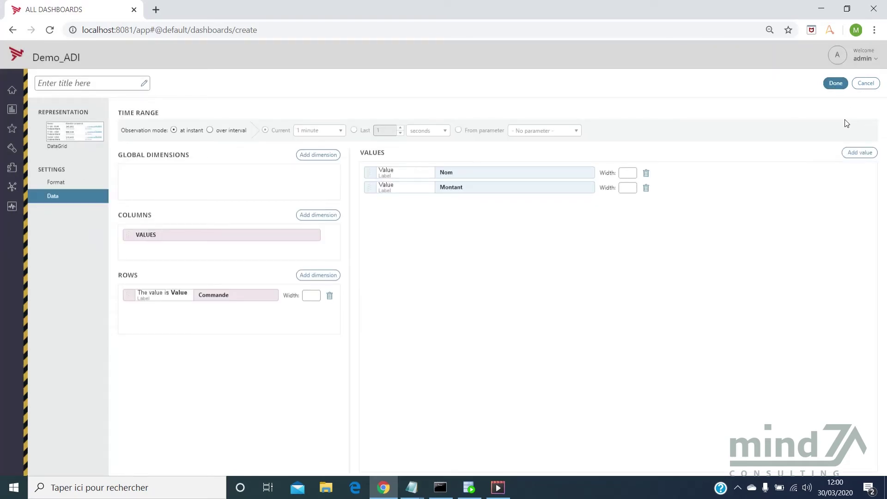
Step: Add the Type canal attribute as a data grid value by following the R - Canal de vente relation
click(860, 153)
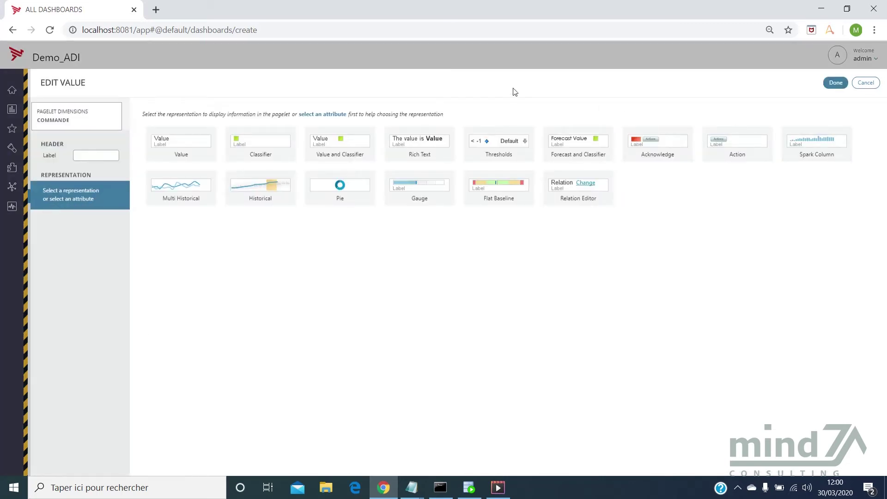
click(326, 119)
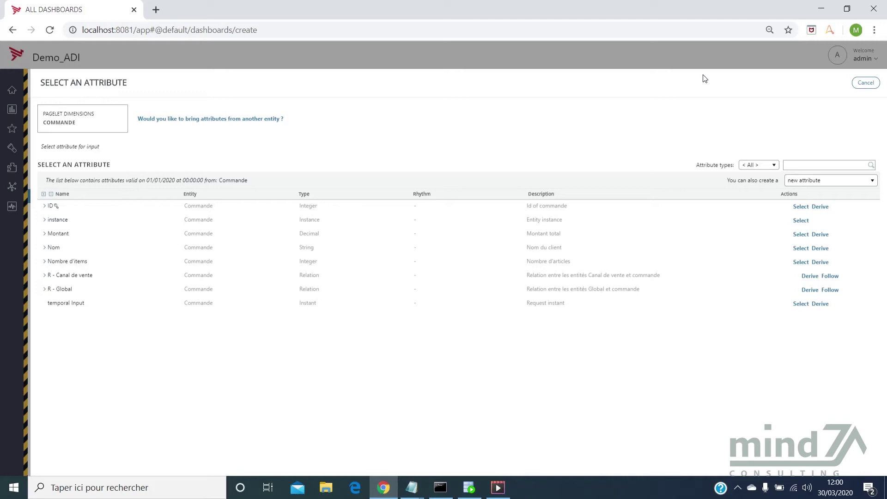
click(830, 277)
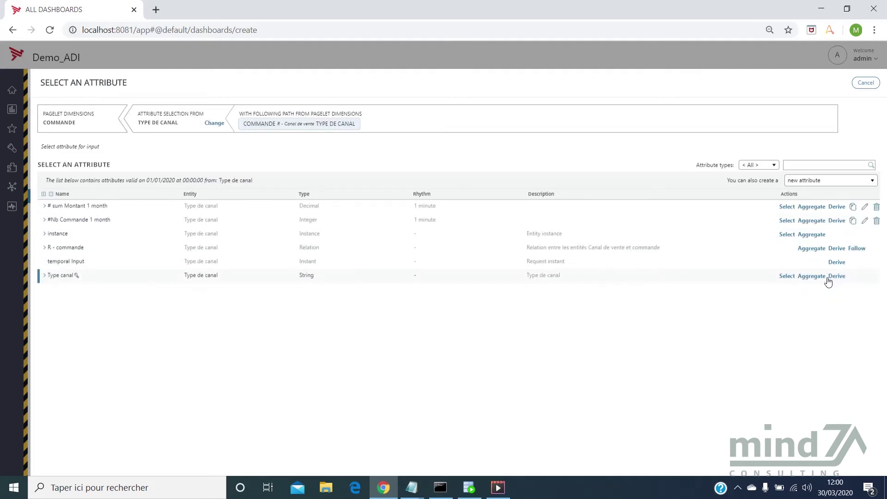
click(787, 276)
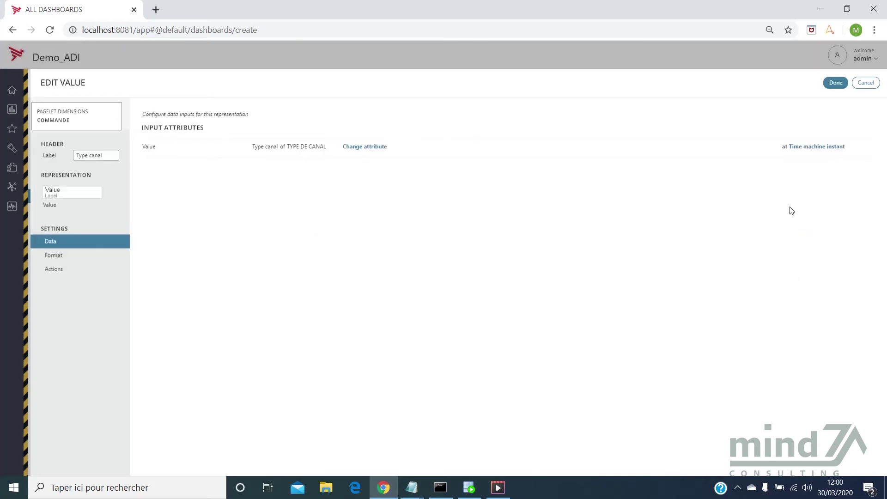
click(835, 83)
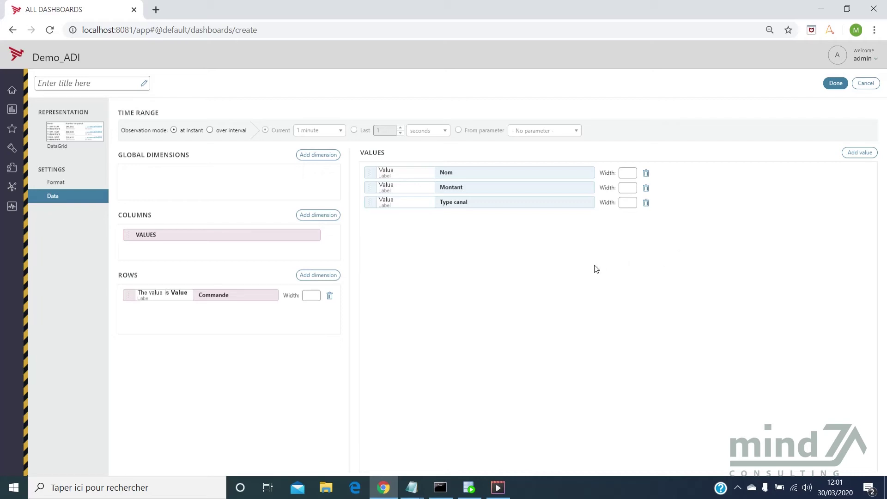
Step: Add an attribute filter to the Commande row dimension that filters ID by the ID parameter
click(220, 300)
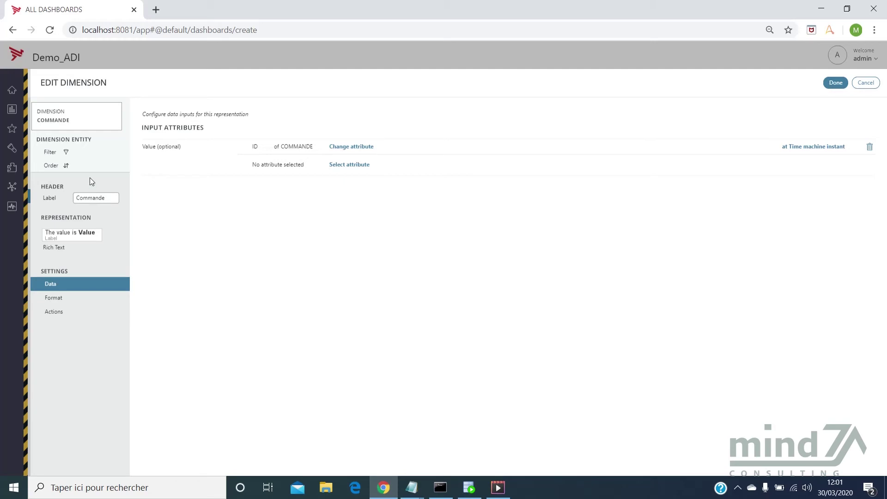
click(84, 151)
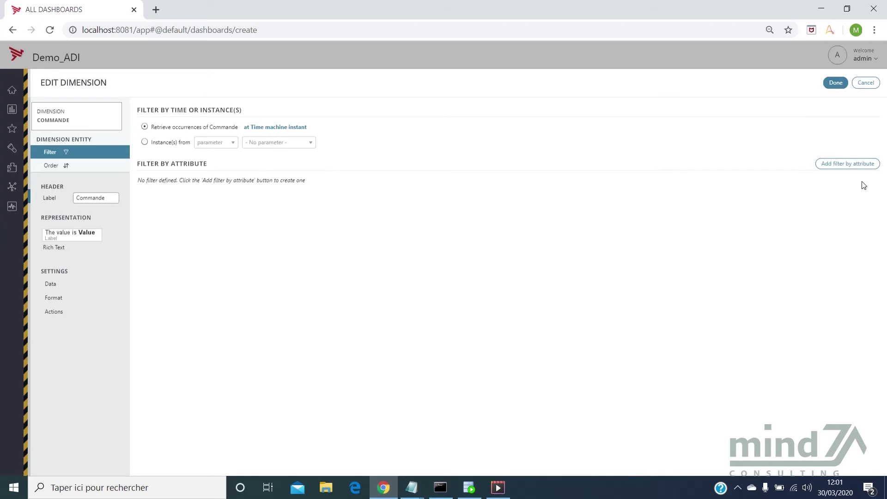
click(842, 165)
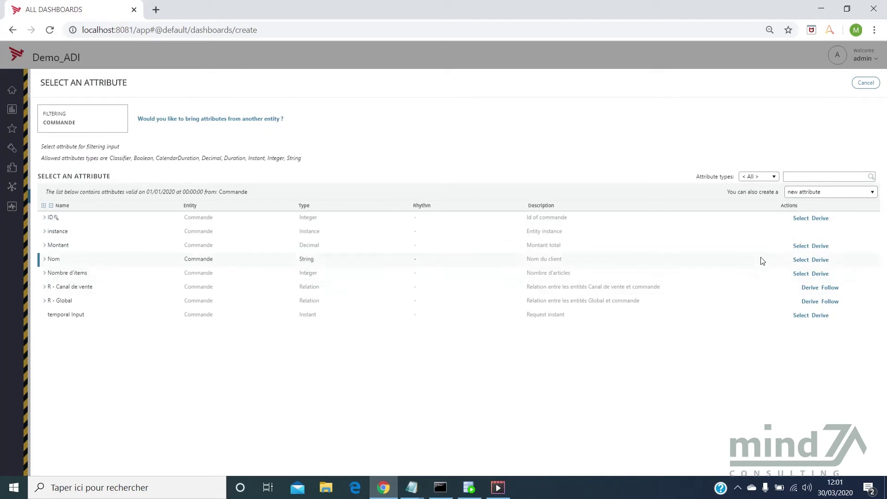
click(800, 219)
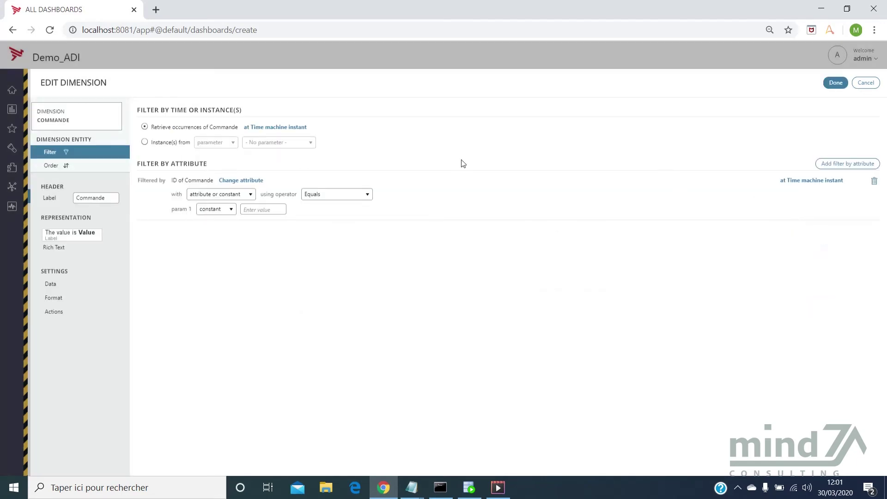
click(243, 192)
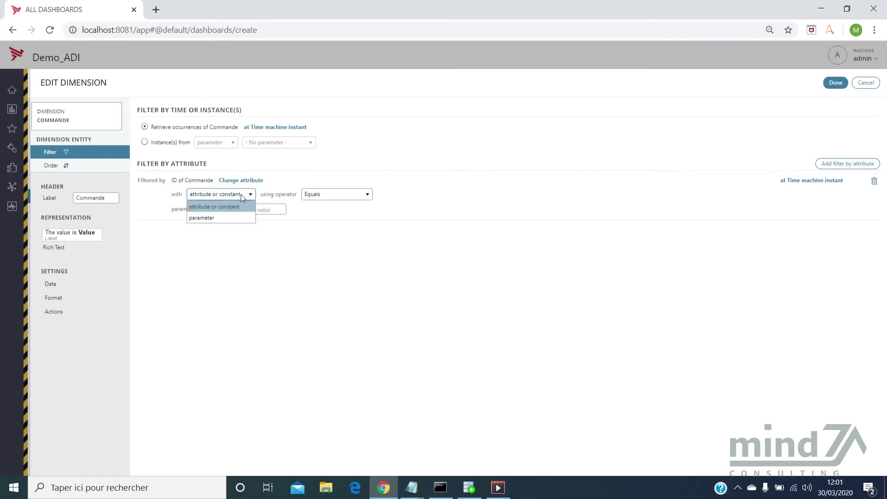
click(234, 218)
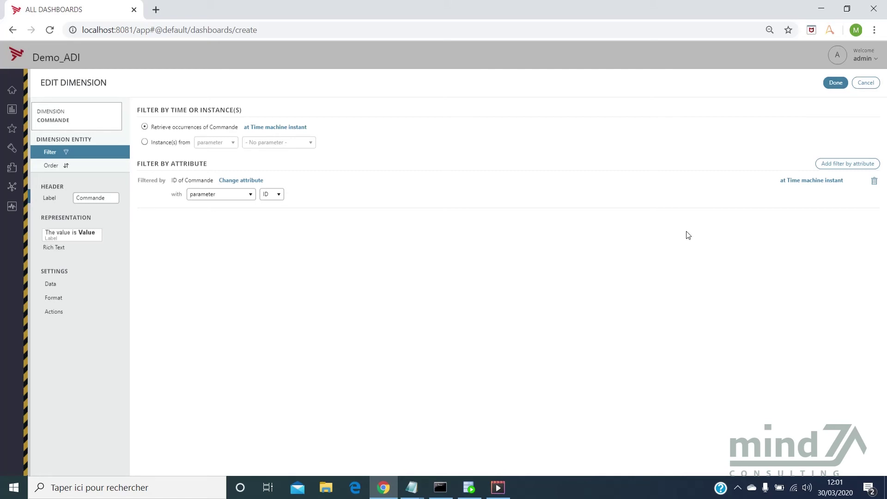
Step: Add a second filter on the Commande dimension that filters Nom by the Nom parameter
click(838, 165)
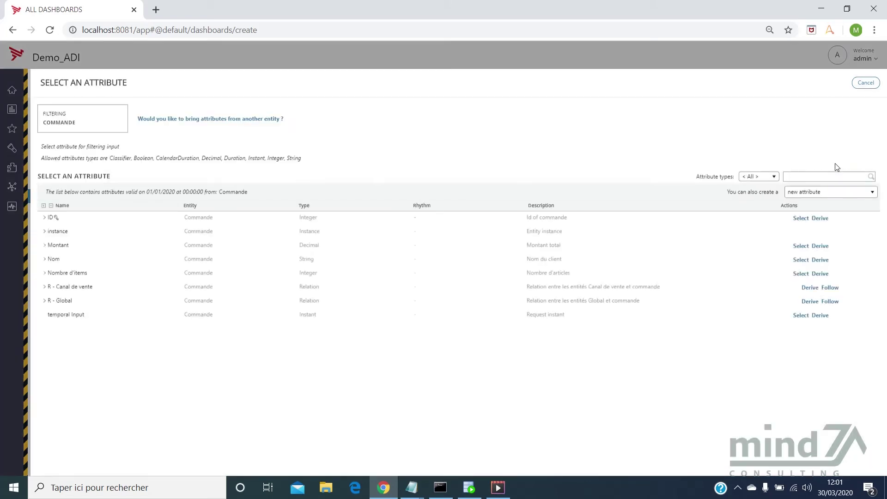
click(798, 261)
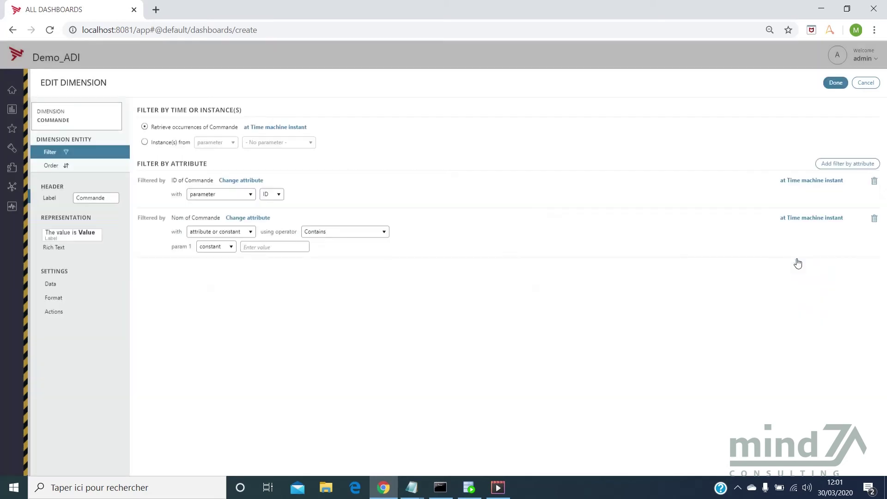
click(217, 235)
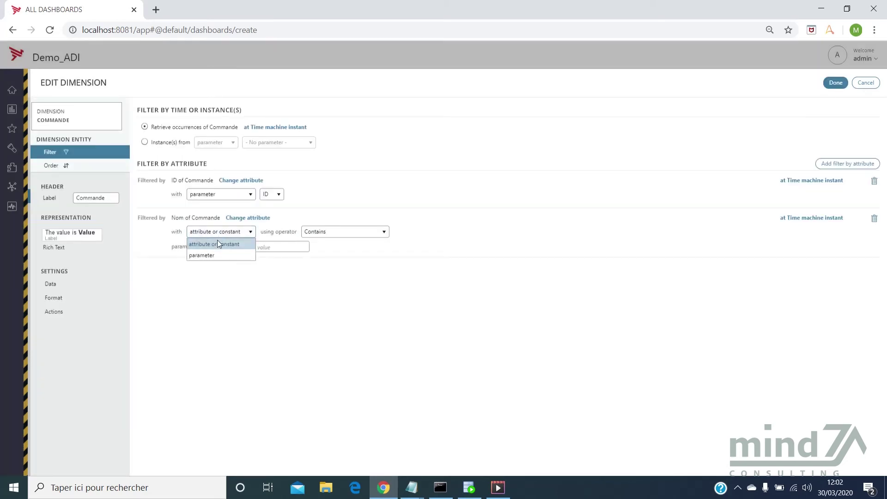
click(221, 255)
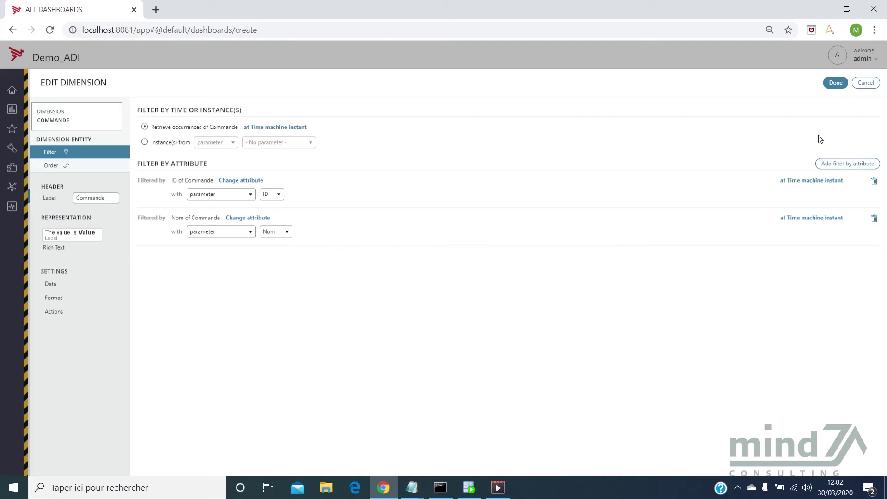
Step: Add a filter on Type canal through the R - Canal de vente relation using the Canal parameter, and confirm the dimension
click(833, 166)
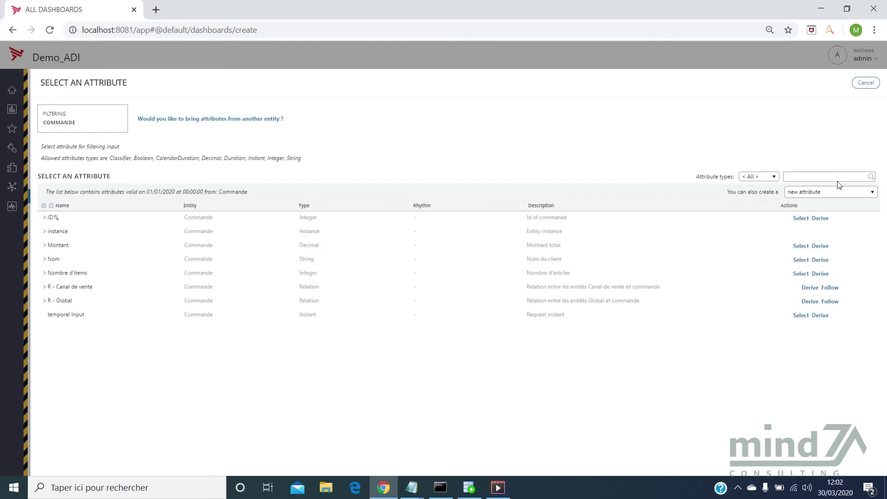
click(838, 287)
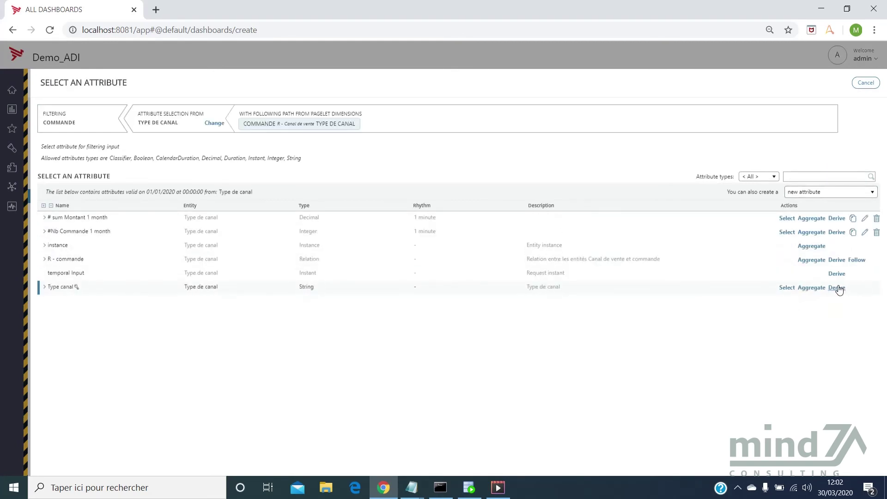
click(783, 289)
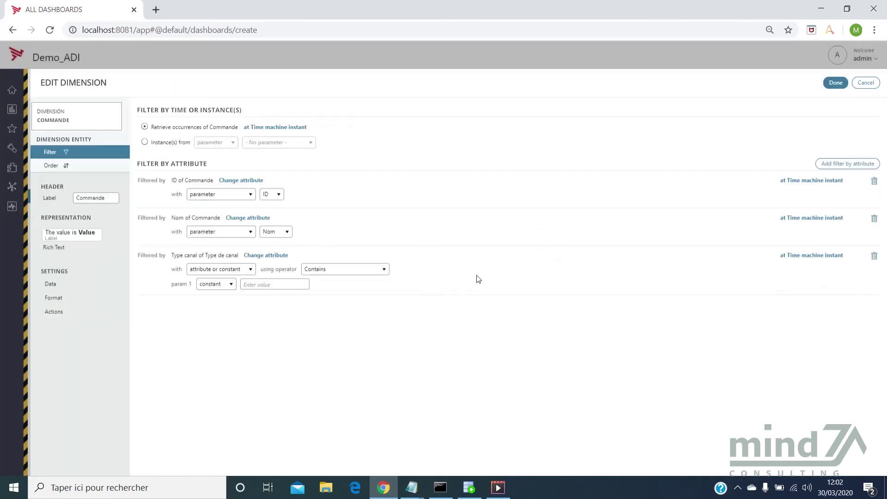
click(237, 268)
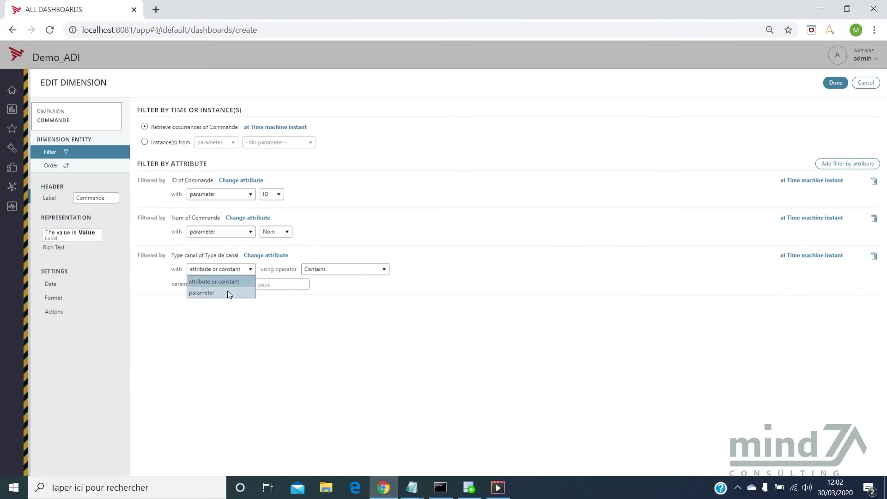
click(227, 290)
click(279, 272)
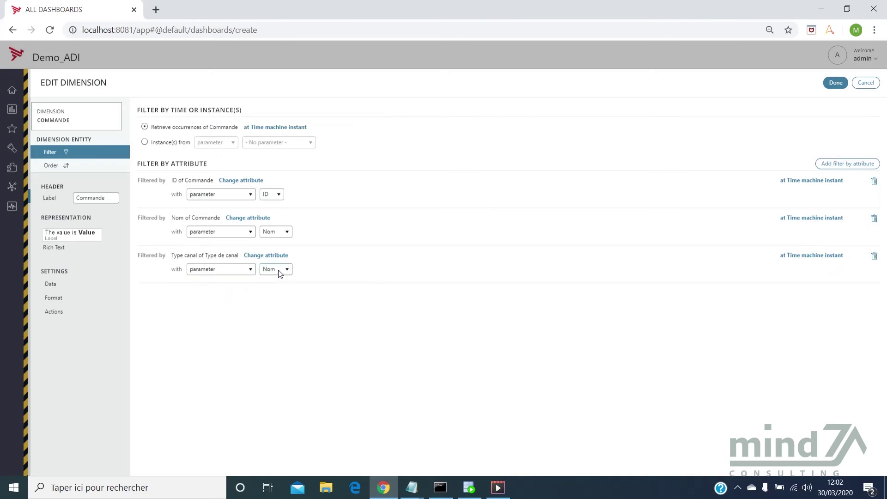
click(282, 292)
click(838, 86)
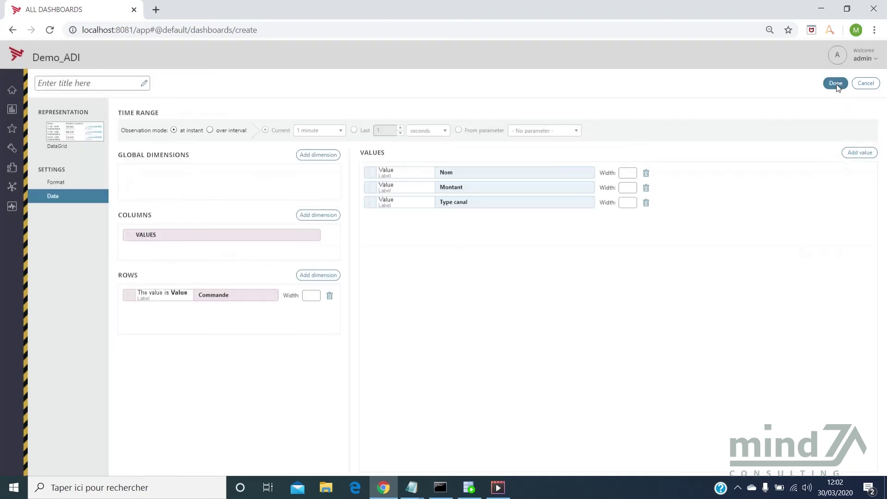
Step: Title the data grid pagelet "Liste des commandes" and finish its configuration
click(107, 89)
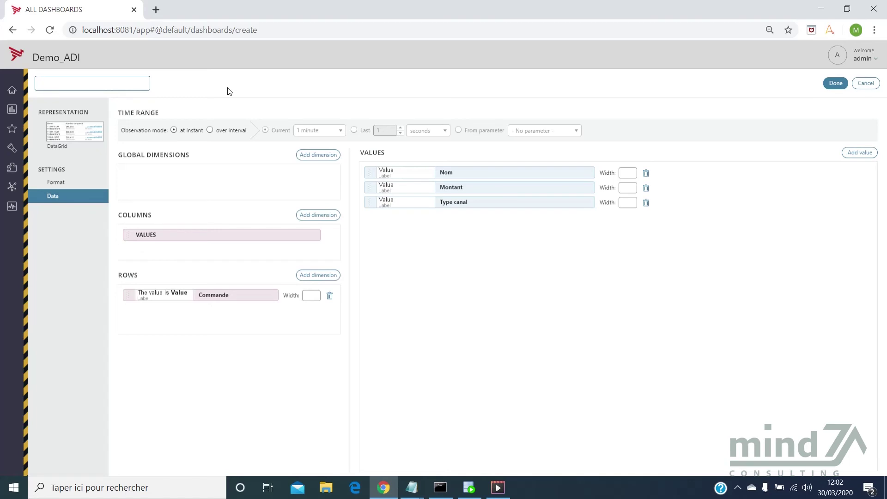
text(Liste des commandes)
click(836, 83)
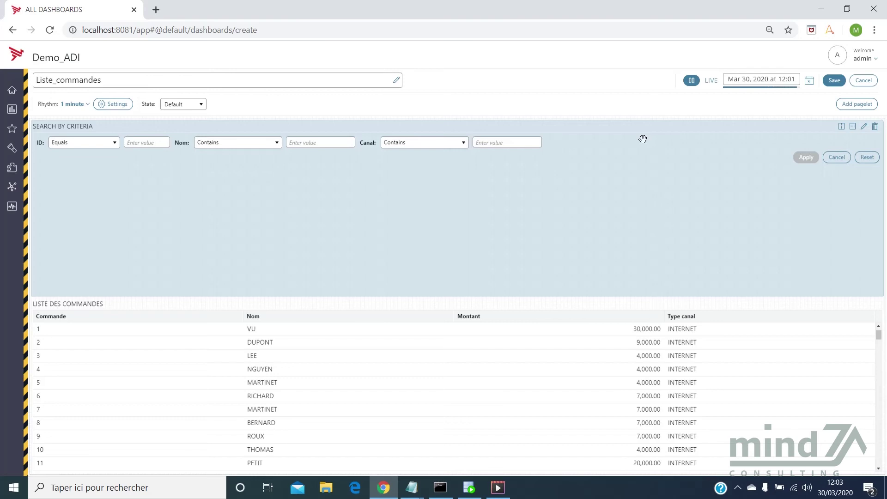
Step: Test the search criteria with ID equal to 1, and reset them to list all orders again
click(146, 143)
text(1)
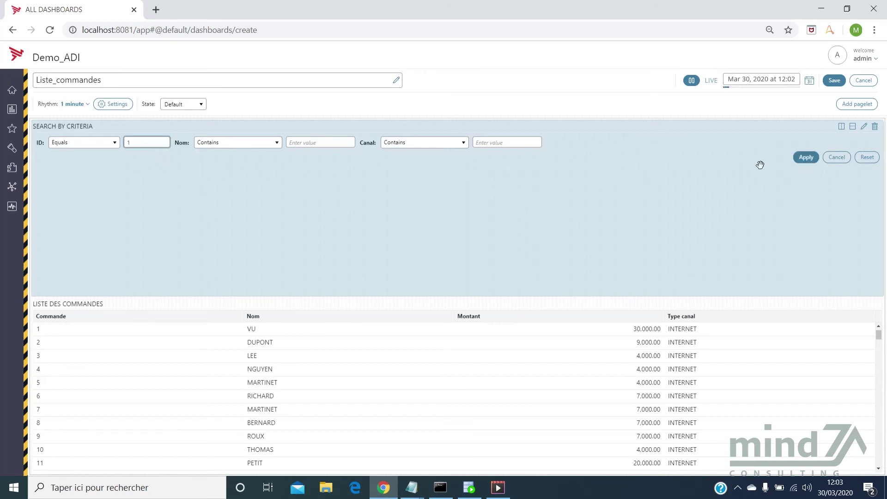
click(806, 157)
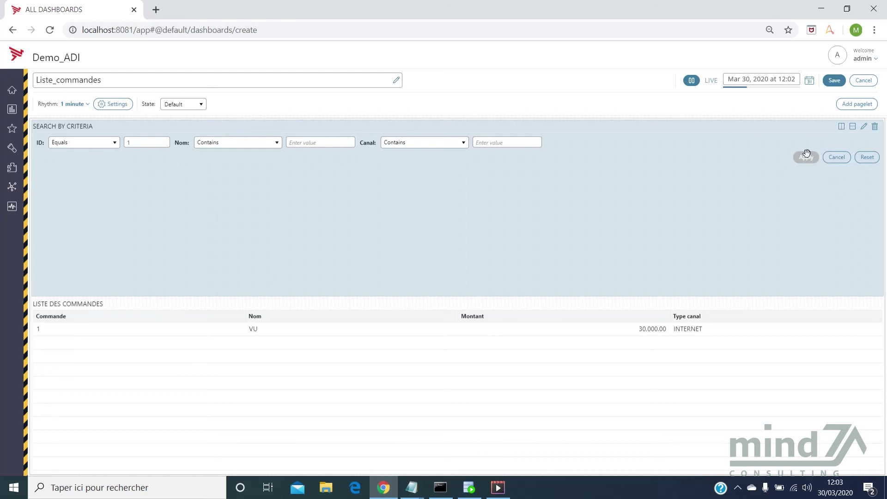
click(866, 158)
click(804, 158)
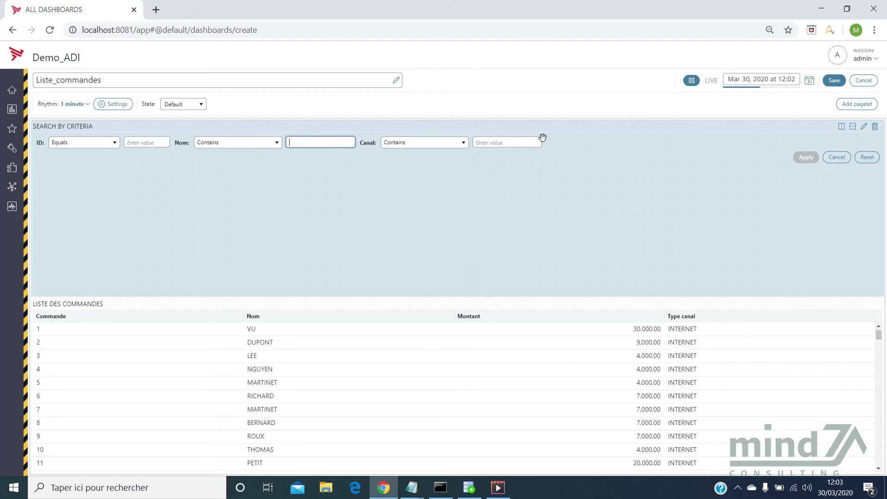
Step: Test the Nom criterion by searching for orders containing a customer's surname, and reset the criteria
text(LEE)
click(800, 157)
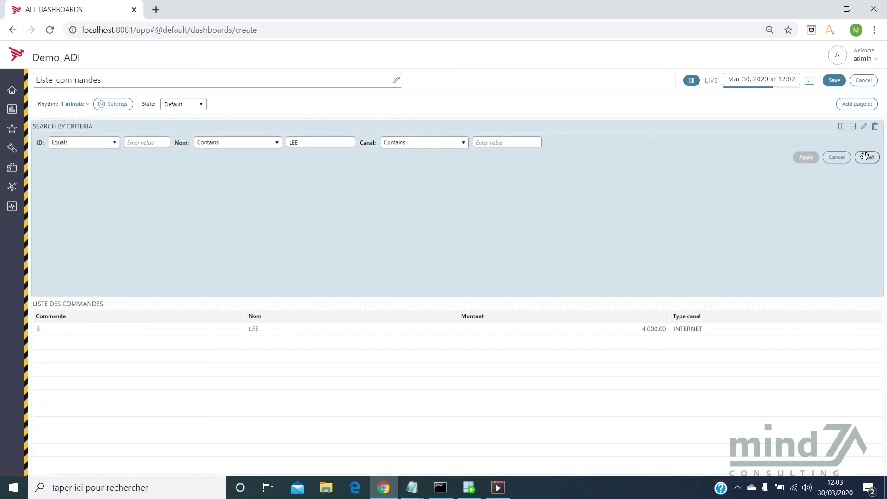
click(867, 157)
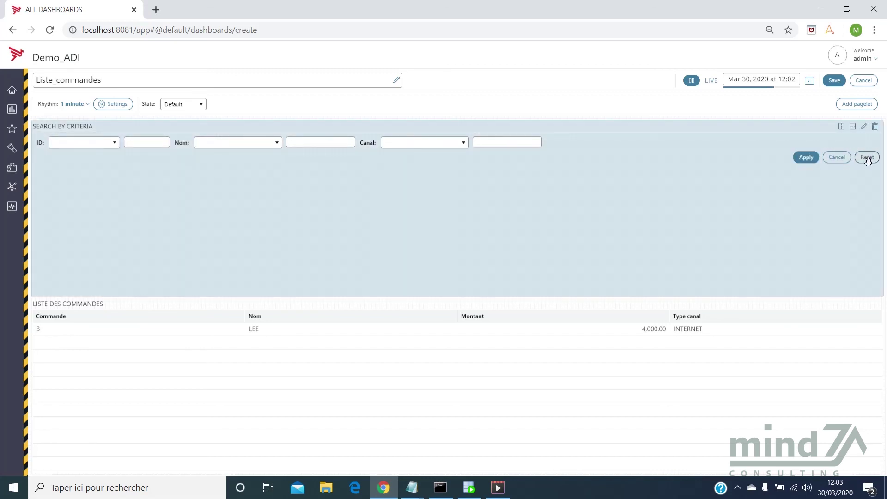
click(806, 158)
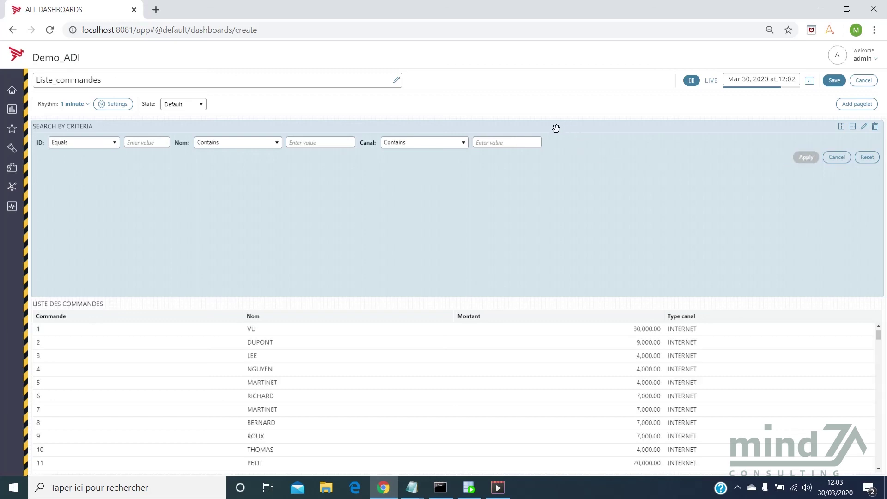
click(111, 144)
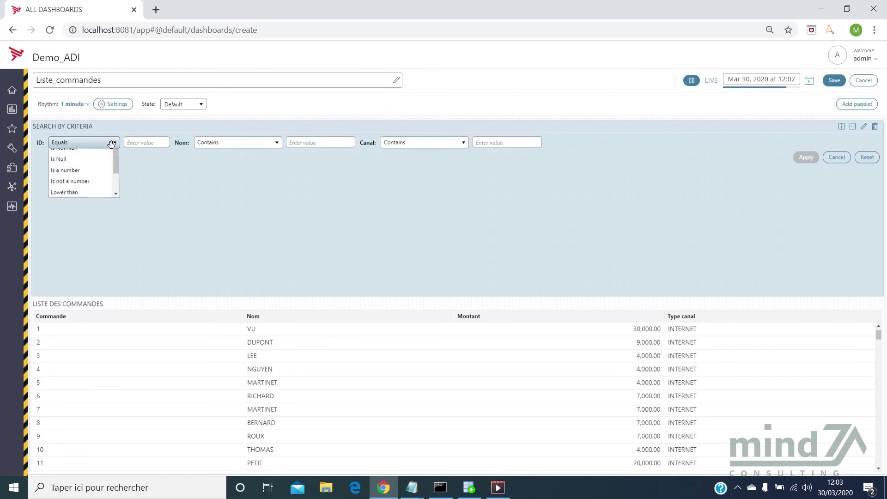
click(313, 141)
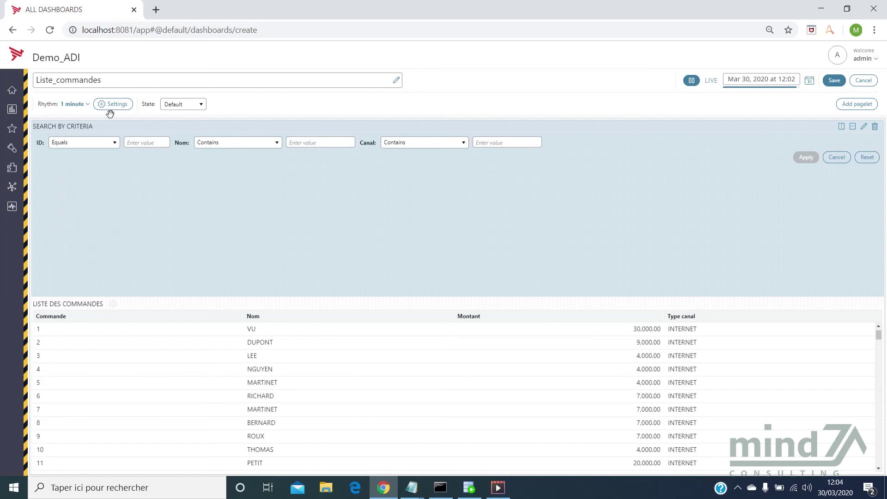
Step: Review the comparison operators available for the ID and Nom search criteria, leaving both criteria as they are
click(85, 144)
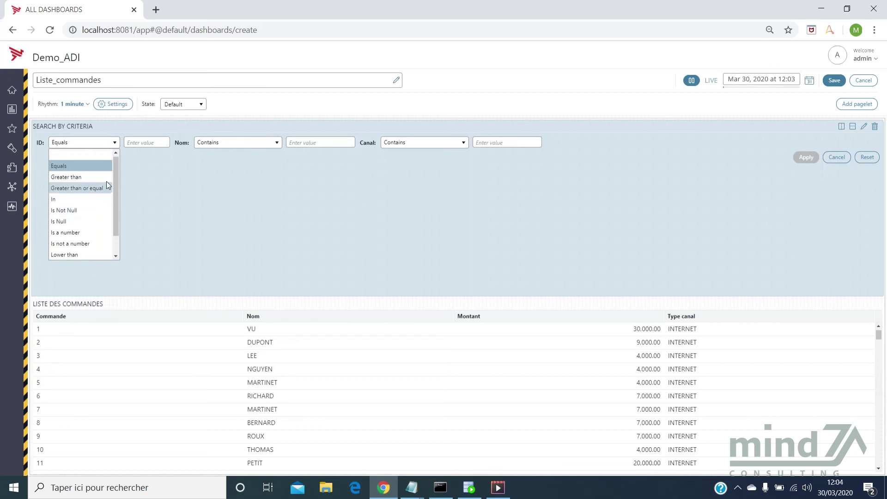
drag(115, 170, 117, 191)
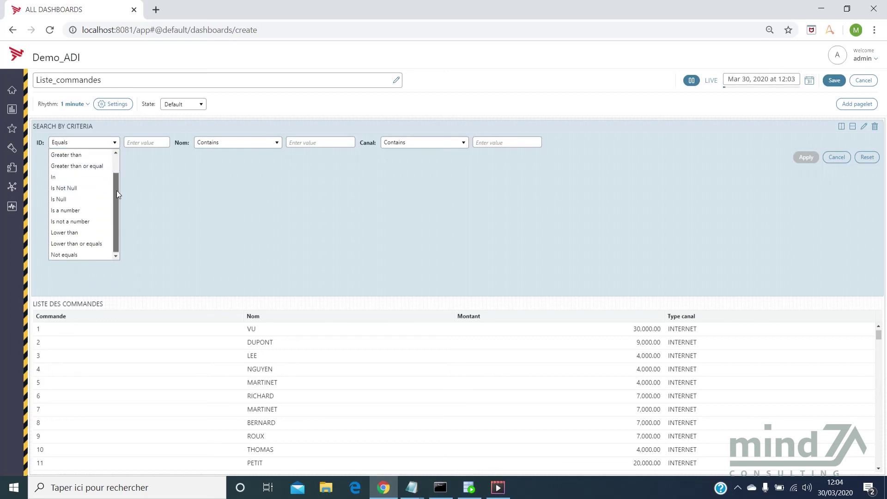
click(242, 143)
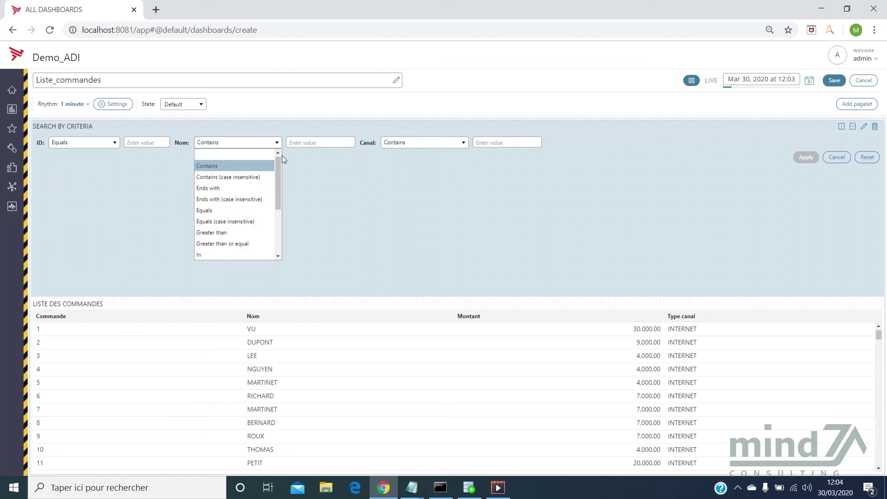
mouse_move(277, 157)
mouse_down()
mouse_move(281, 192)
mouse_move(273, 150)
mouse_up()
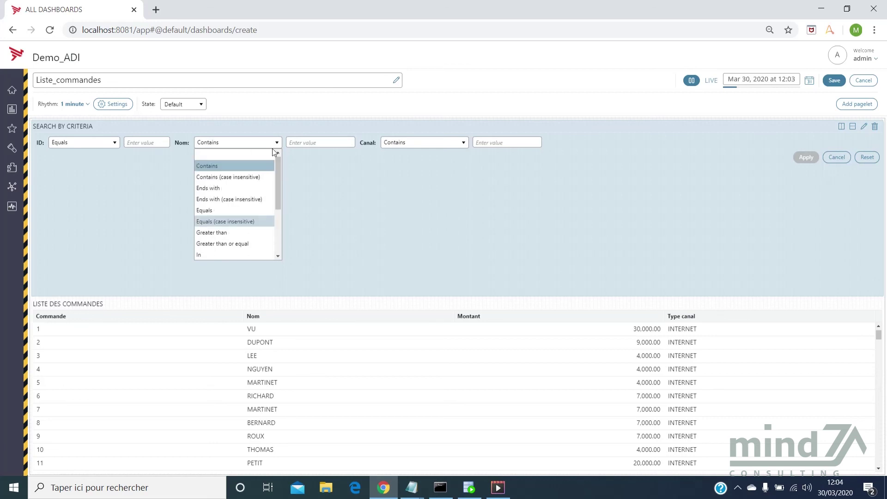
click(484, 99)
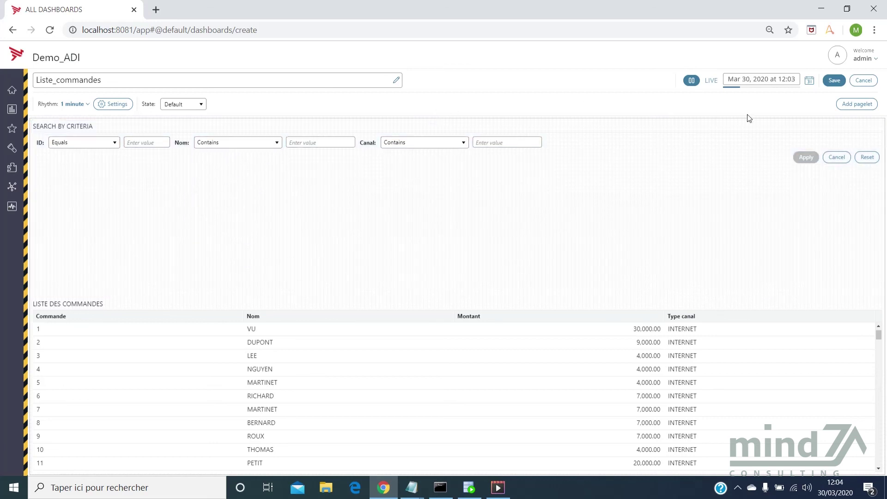
Step: Save the Liste_commandes dashboard
click(833, 83)
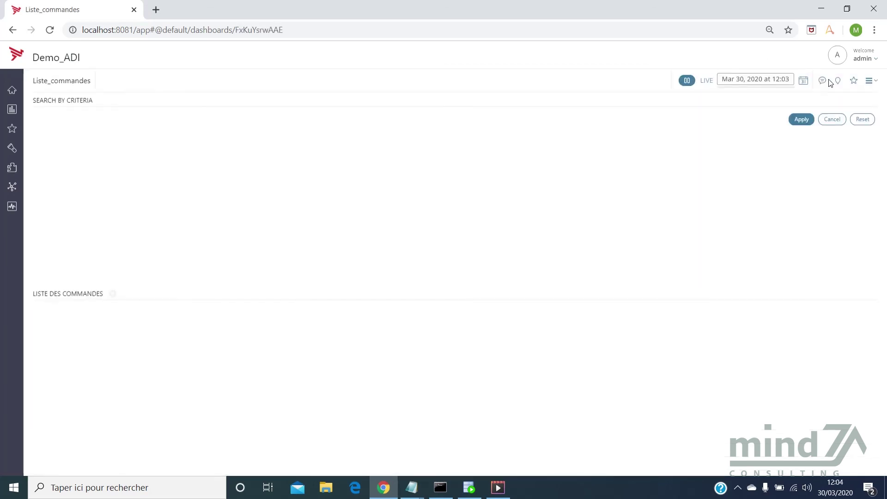